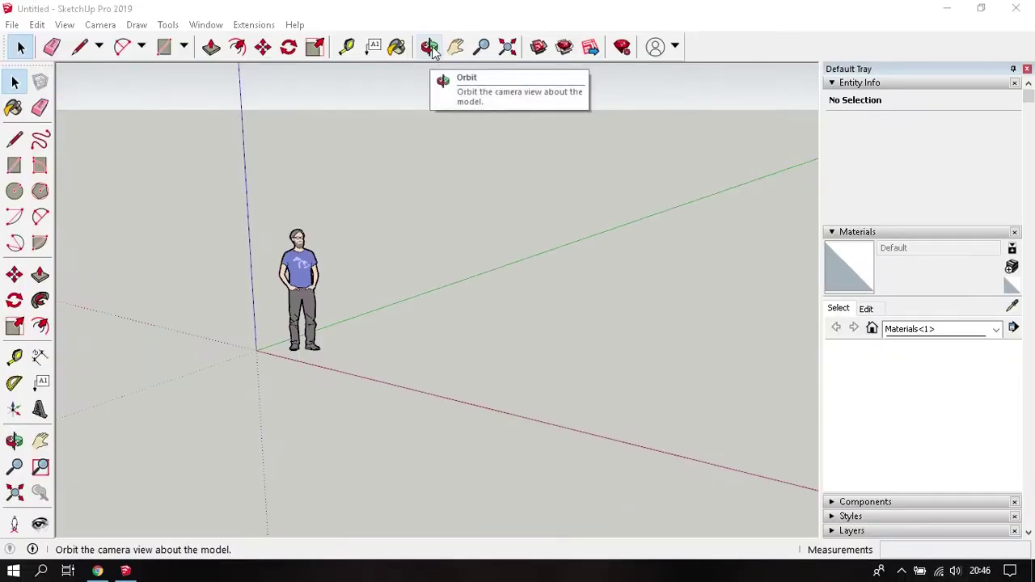
# Orbit the camera down and around the scale figure to a lower, level angle.
pyautogui.click(431, 49)
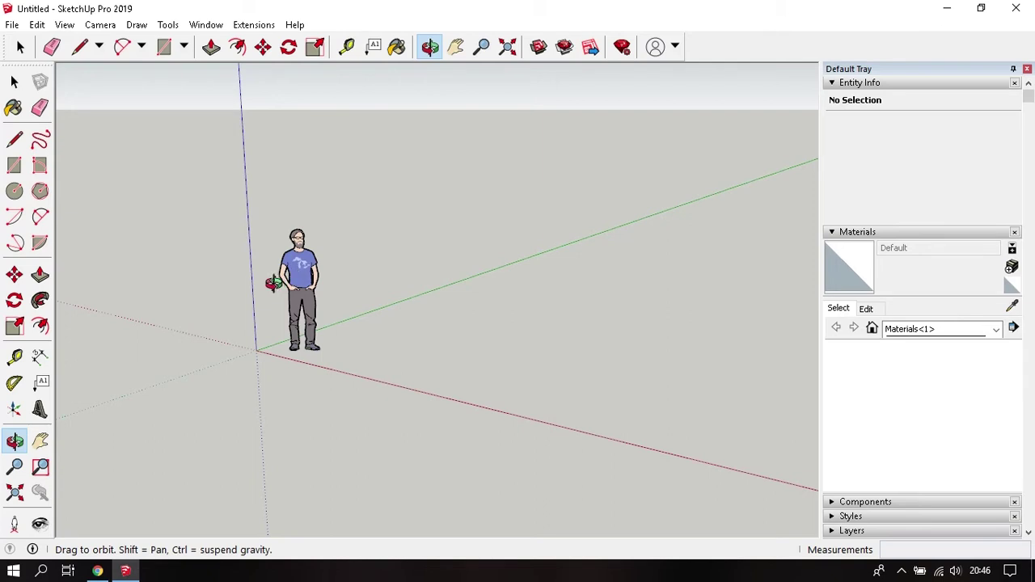
pyautogui.moveTo(260, 283)
pyautogui.mouseDown()
pyautogui.moveTo(331, 277)
pyautogui.moveTo(427, 248)
pyautogui.moveTo(317, 267)
pyautogui.moveTo(203, 243)
pyautogui.moveTo(490, 250)
pyautogui.moveTo(310, 259)
pyautogui.moveTo(203, 236)
pyautogui.moveTo(493, 262)
pyautogui.moveTo(282, 261)
pyautogui.moveTo(268, 221)
pyautogui.moveTo(383, 247)
pyautogui.mouseUp()
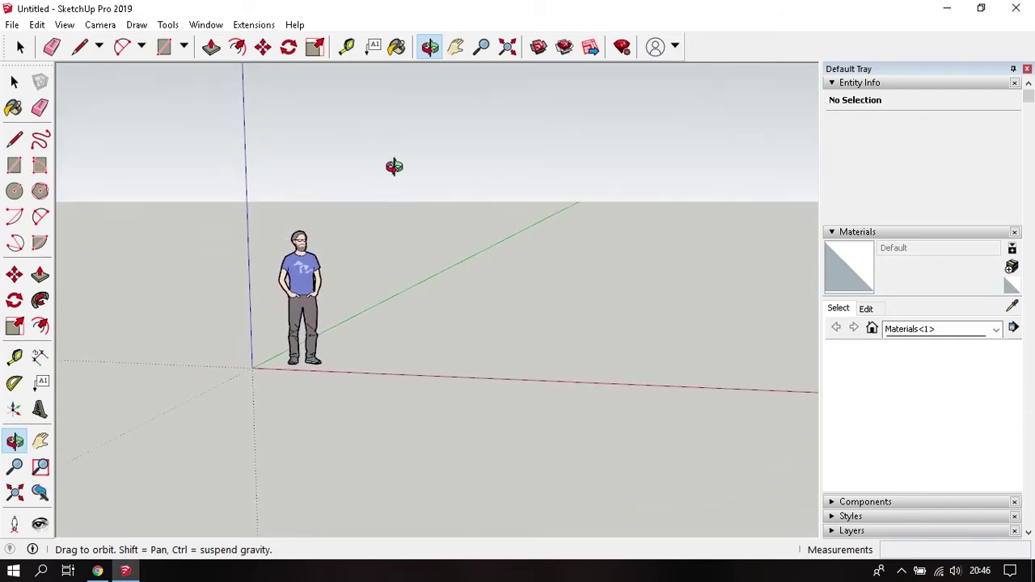
# Pan the scene so the scale figure and axes origin shift slightly right.
pyautogui.click(457, 49)
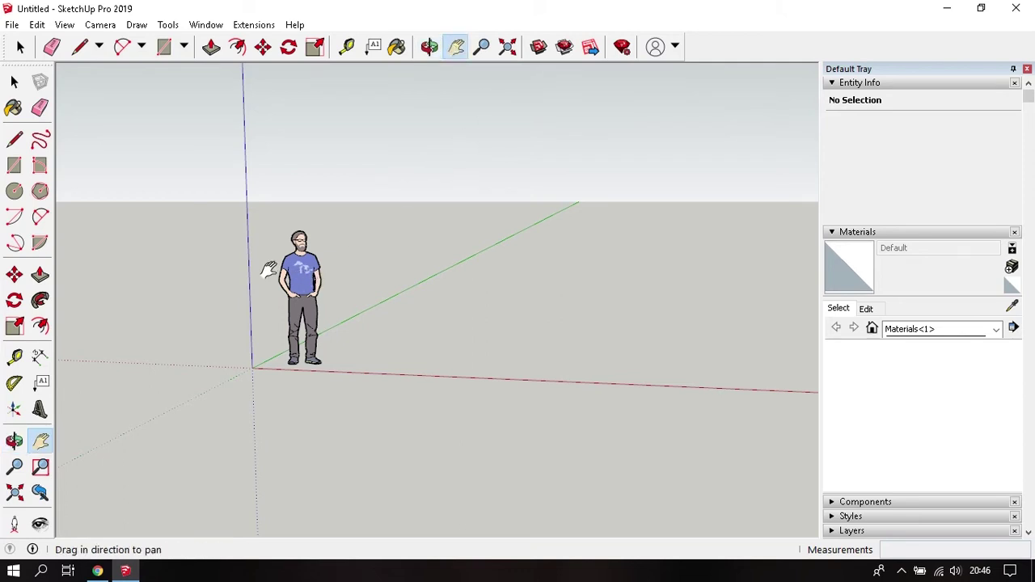
pyautogui.moveTo(268, 270)
pyautogui.mouseDown()
pyautogui.moveTo(503, 257)
pyautogui.moveTo(247, 248)
pyautogui.moveTo(474, 261)
pyautogui.moveTo(359, 266)
pyautogui.moveTo(332, 262)
pyautogui.moveTo(478, 259)
pyautogui.moveTo(347, 254)
pyautogui.moveTo(441, 259)
pyautogui.moveTo(411, 249)
pyautogui.mouseUp()
pyautogui.moveTo(449, 209)
pyautogui.mouseDown()
pyautogui.moveTo(446, 316)
pyautogui.moveTo(439, 145)
pyautogui.mouseUp()
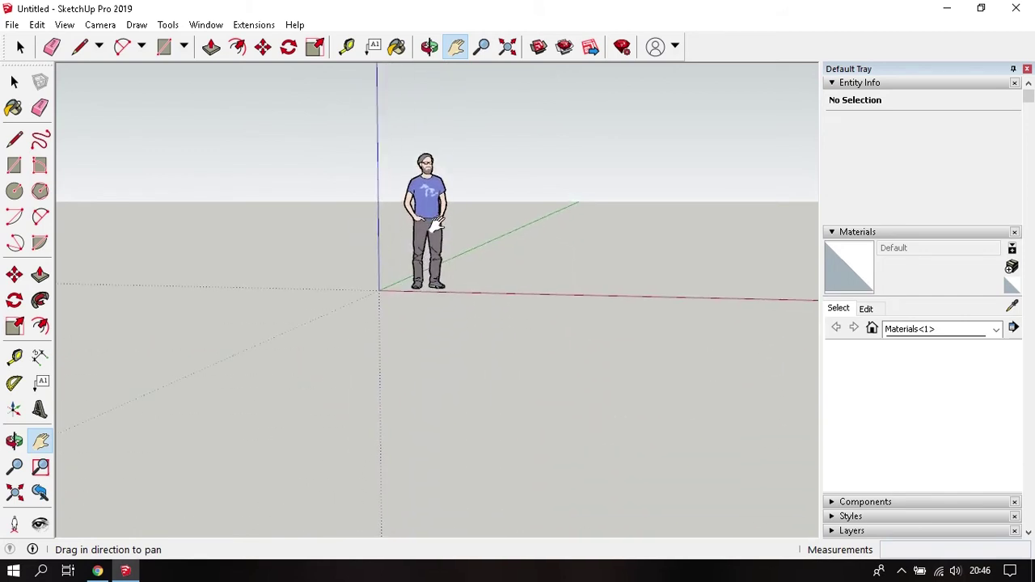
pyautogui.moveTo(435, 225)
pyautogui.mouseDown()
pyautogui.moveTo(287, 262)
pyautogui.moveTo(560, 276)
pyautogui.moveTo(278, 284)
pyautogui.moveTo(464, 290)
pyautogui.moveTo(379, 300)
pyautogui.mouseUp()
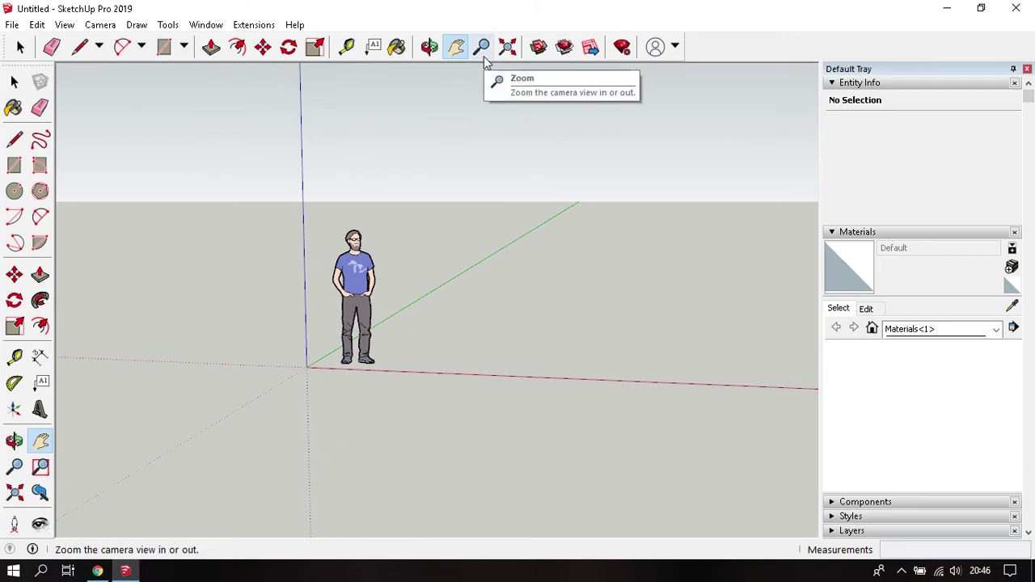
# Zoom in close on the scale figure, zoom back out, and return to Select.
pyautogui.click(483, 55)
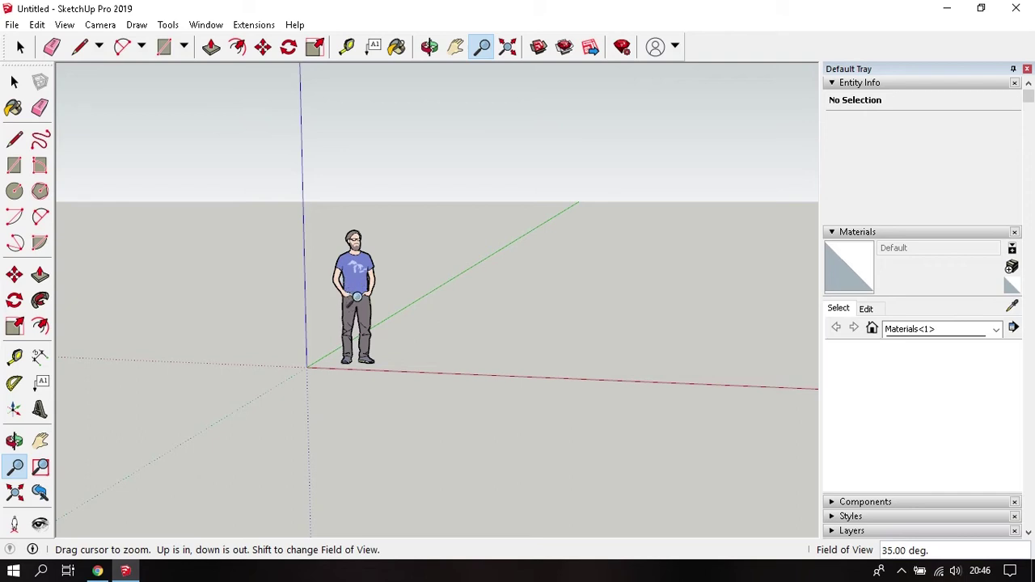
pyautogui.moveTo(356, 297); pyautogui.dragTo(275, 106)
pyautogui.moveTo(295, 229); pyautogui.dragTo(354, 387)
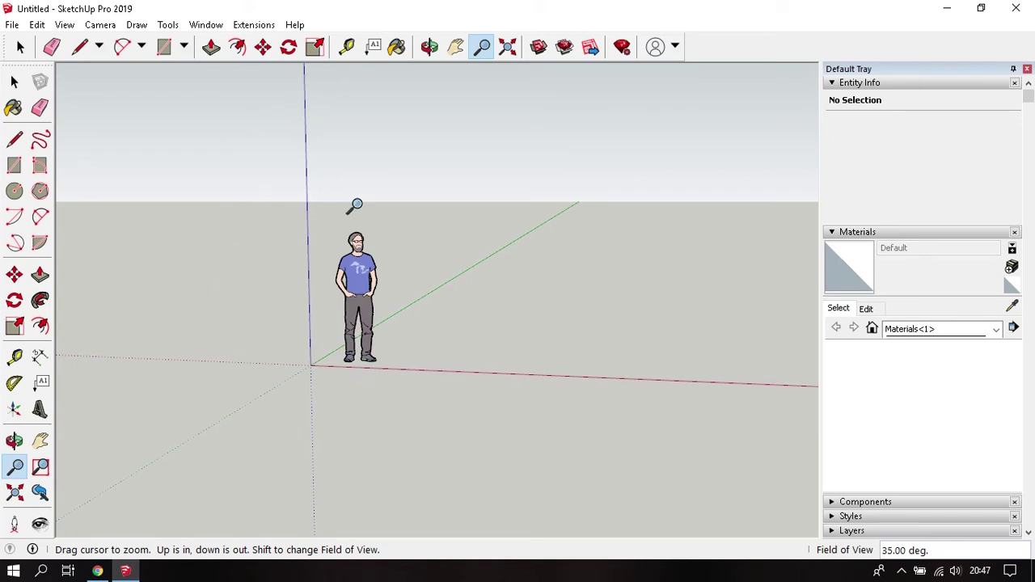
pyautogui.press('space')
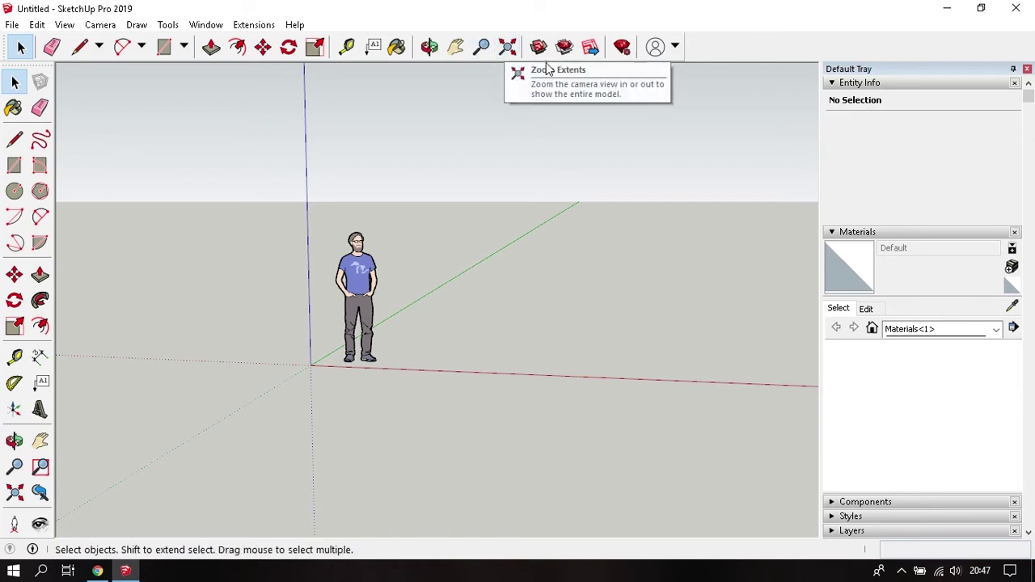
# Zoom out, then use Zoom Extents so the scale figure fills the window.
pyautogui.scroll(-1, 440, 271)
pyautogui.scroll(-3, 440, 271)
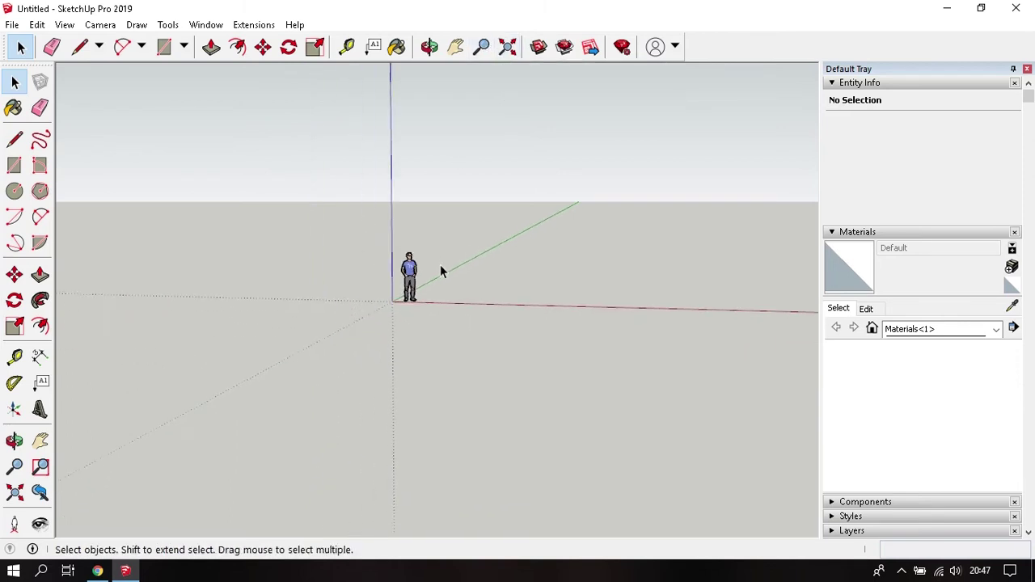
pyautogui.scroll(-3, 442, 270)
pyautogui.scroll(-3, 447, 283)
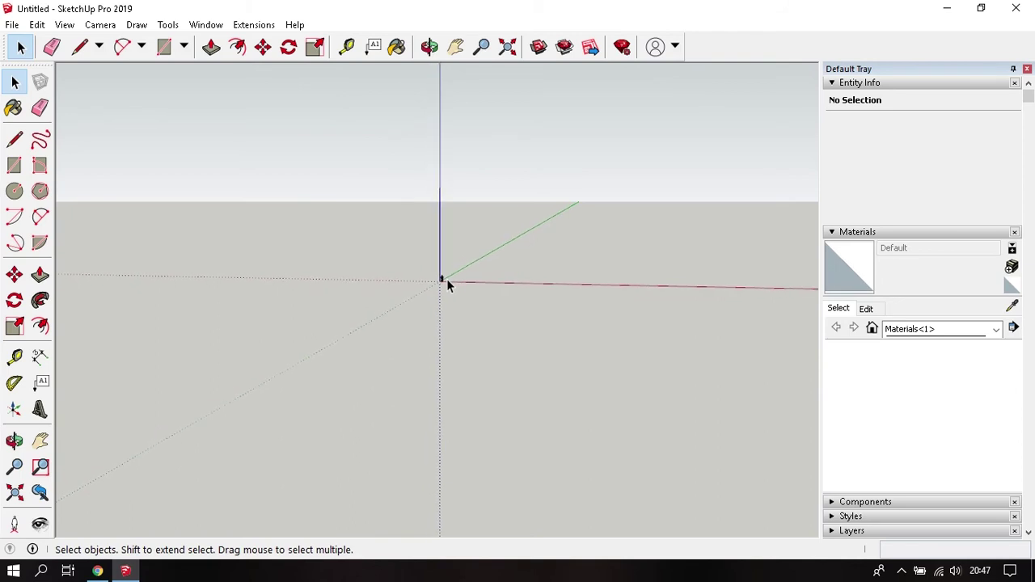
pyautogui.click(508, 47)
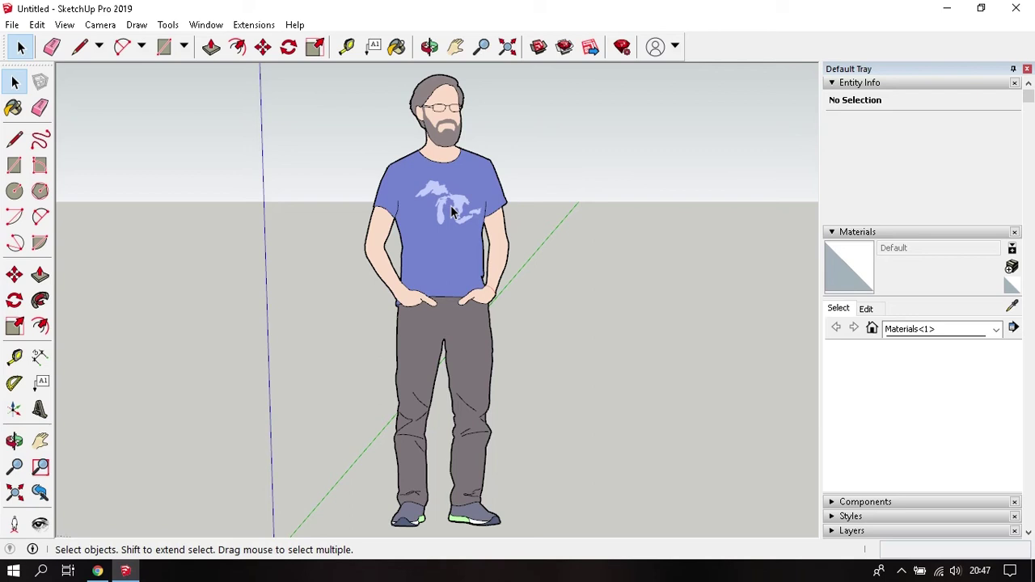
# Zoom out from the figure, orbit with O to a head-on view, then return to Select.
pyautogui.scroll(1, 461, 223)
pyautogui.scroll(1, 466, 233)
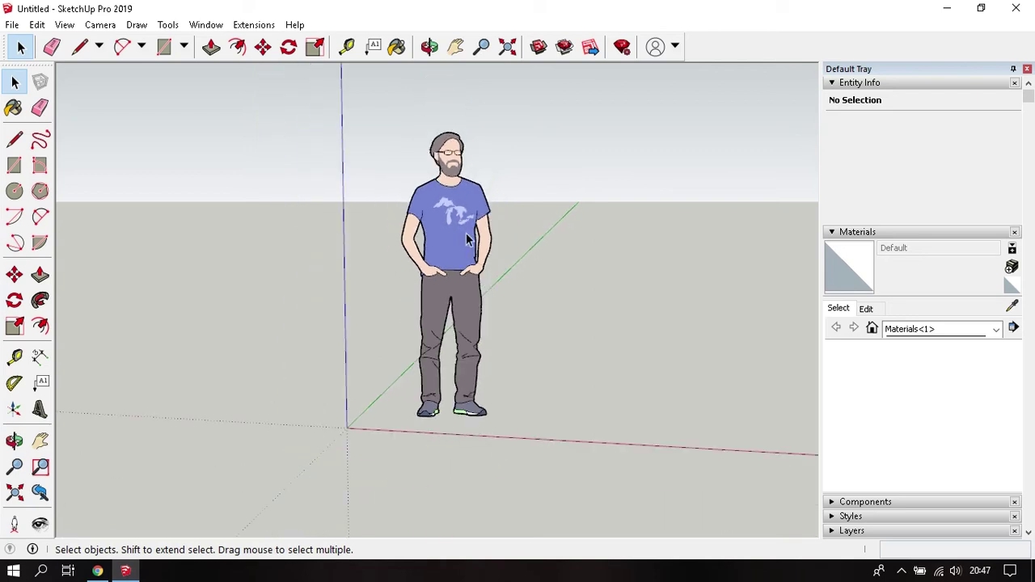
pyautogui.scroll(2, 469, 238)
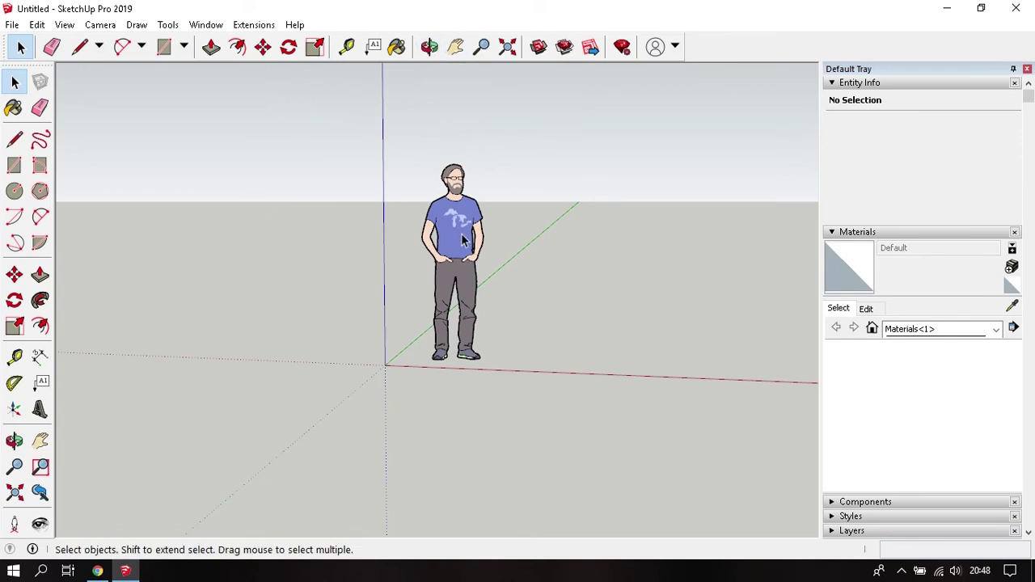
pyautogui.press('o')
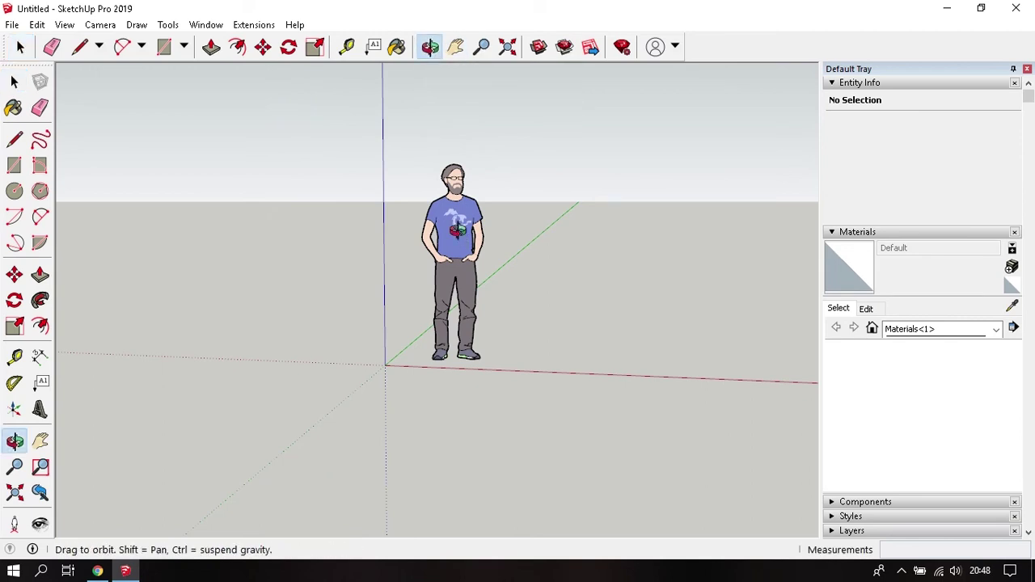
pyautogui.moveTo(458, 230)
pyautogui.mouseDown()
pyautogui.moveTo(374, 243)
pyautogui.moveTo(520, 238)
pyautogui.moveTo(408, 227)
pyautogui.moveTo(533, 227)
pyautogui.moveTo(474, 235)
pyautogui.moveTo(372, 218)
pyautogui.moveTo(522, 215)
pyautogui.mouseUp()
pyautogui.press('space')
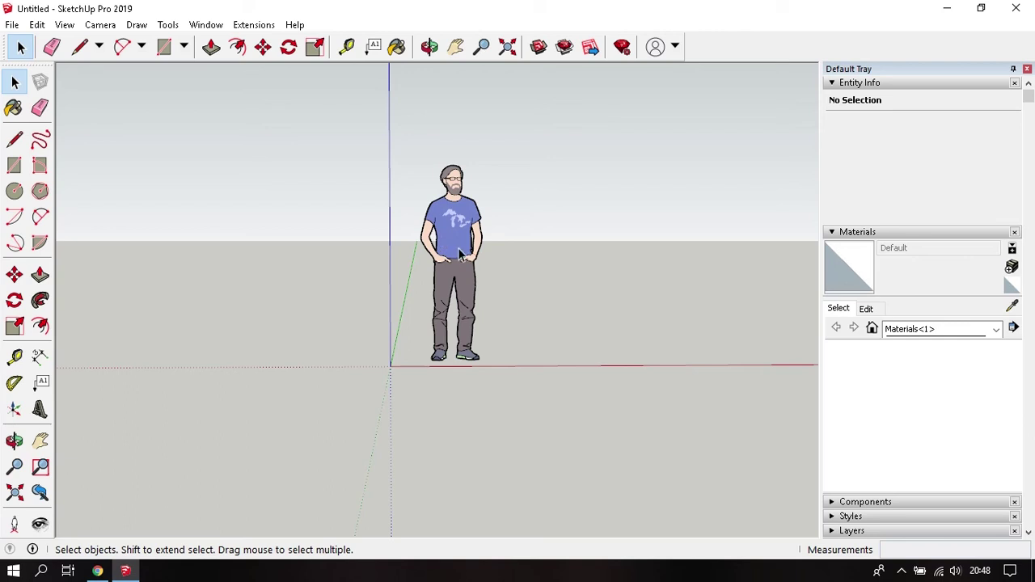
# Orbit and pan so the figure and axes move right and down, then return to Select.
pyautogui.moveTo(478, 251); pyautogui.dragTo(378, 227, button='middle')
pyautogui.moveTo(379, 226)
pyautogui.keyDown('shift'); pyautogui.mouseDown()
pyautogui.moveTo(490, 252)
pyautogui.moveTo(468, 249)
pyautogui.mouseUp(); pyautogui.keyUp('shift')
pyautogui.press('space')
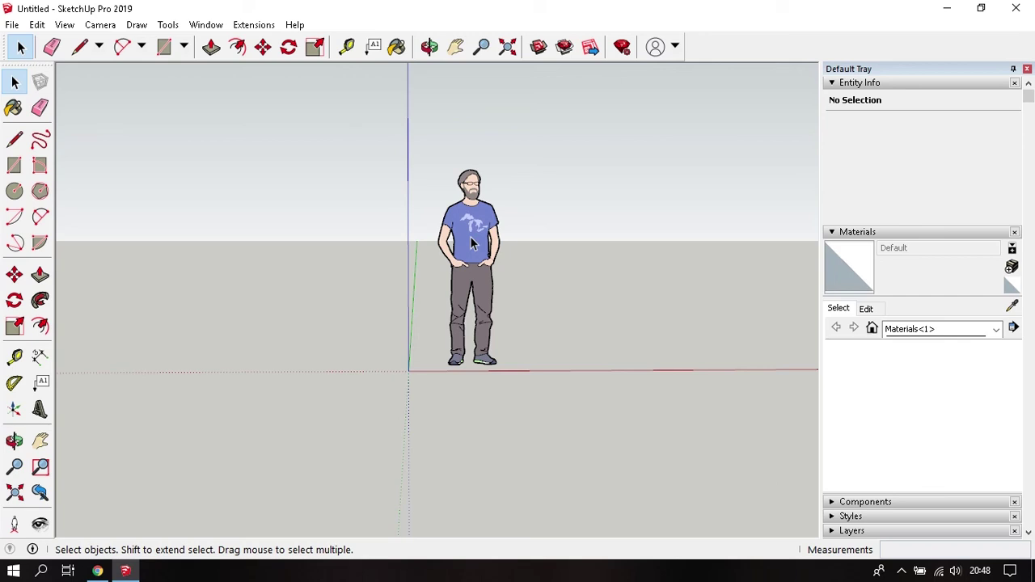
# Zoom in until the scale figure appears much larger near the window centre.
pyautogui.scroll(2, 473, 242)
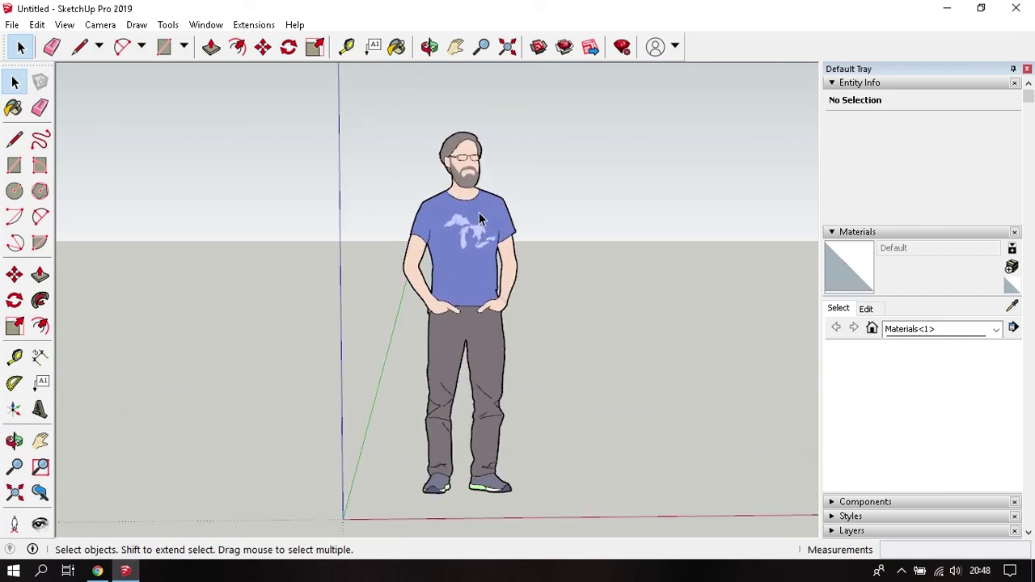
pyautogui.scroll(3, 473, 226)
pyautogui.scroll(-2, 469, 251)
pyautogui.scroll(-3, 467, 290)
pyautogui.scroll(-3, 465, 283)
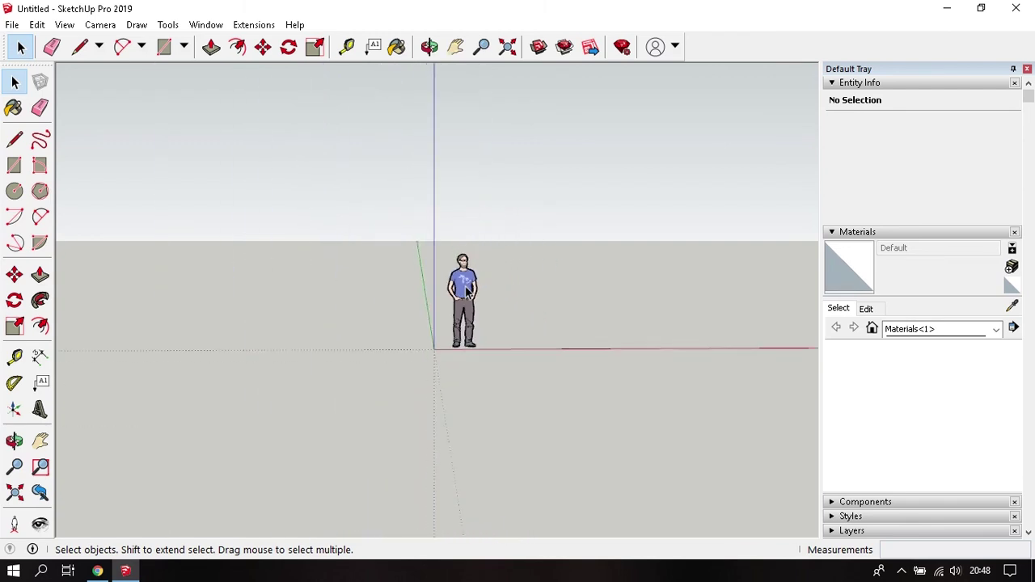
pyautogui.scroll(3, 463, 279)
pyautogui.scroll(2, 465, 273)
pyautogui.scroll(2, 465, 273)
pyautogui.scroll(-2, 465, 273)
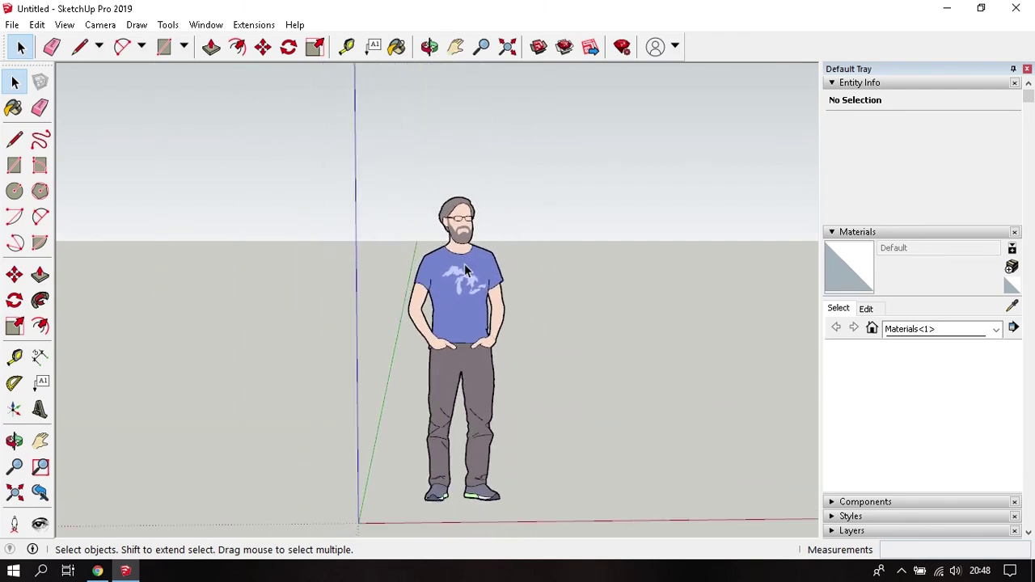
pyautogui.scroll(-1, 465, 273)
pyautogui.scroll(-1, 465, 273)
pyautogui.scroll(2, 465, 271)
pyautogui.scroll(1, 469, 275)
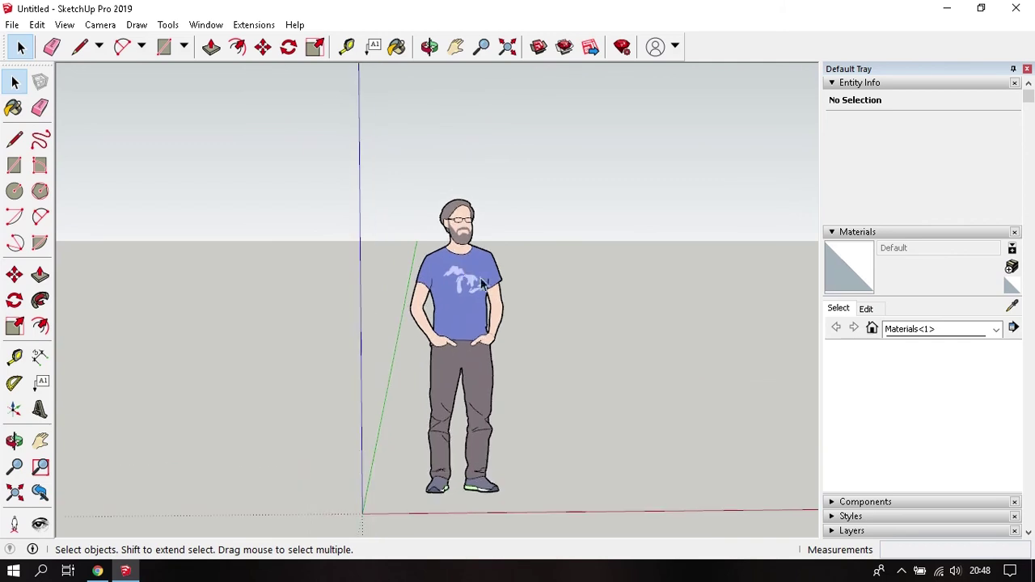